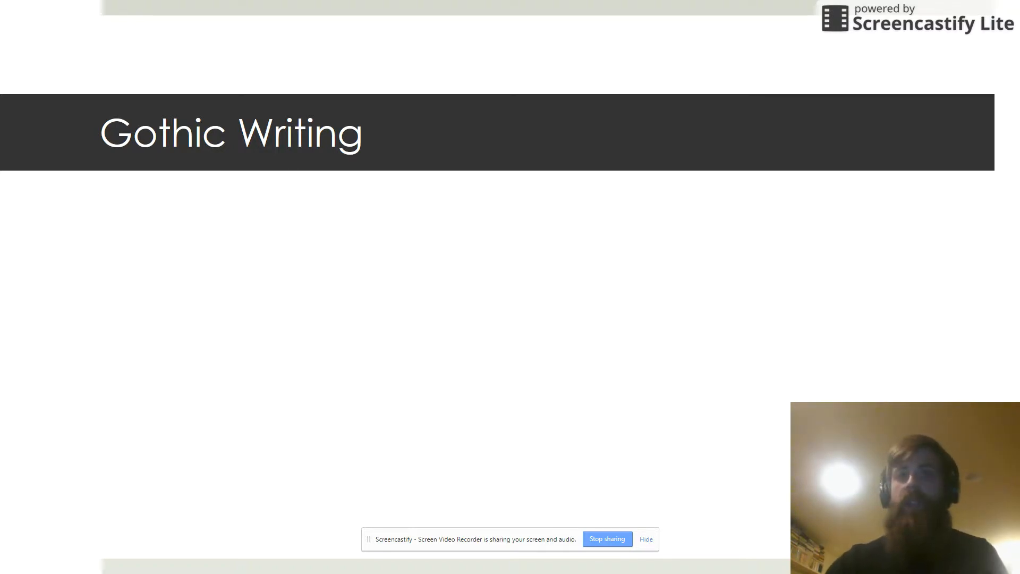
# Step: Animate in the Grotesque, Supernatural and human-mind bullets, then step back one slide
pyautogui.press('Right')
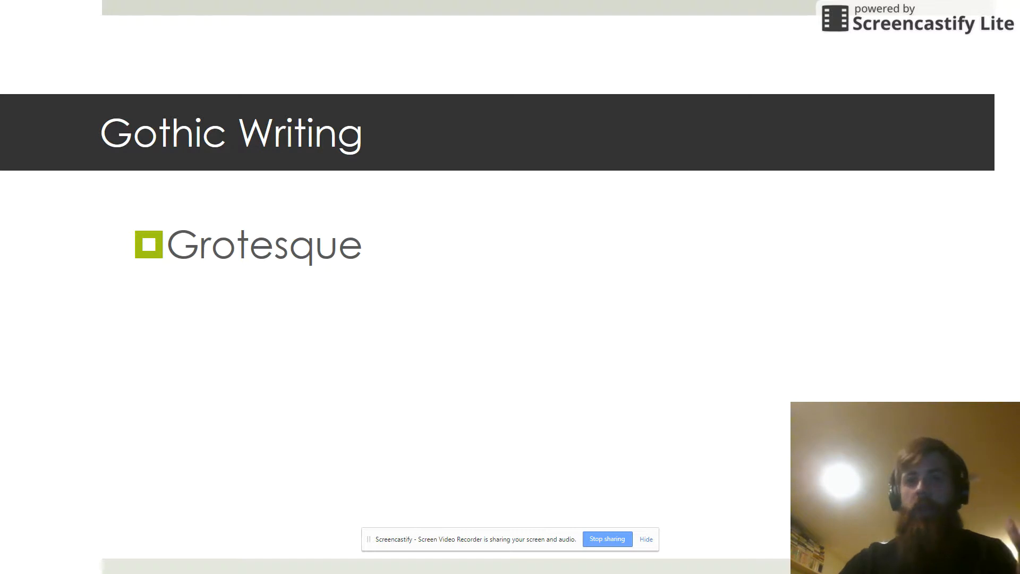
pyautogui.press('Right')
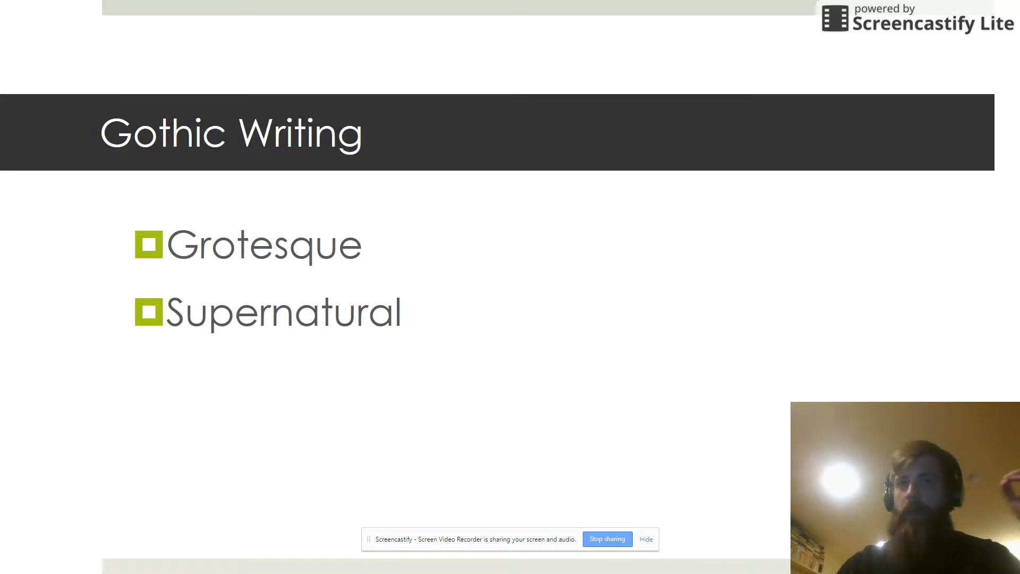
pyautogui.press('space')
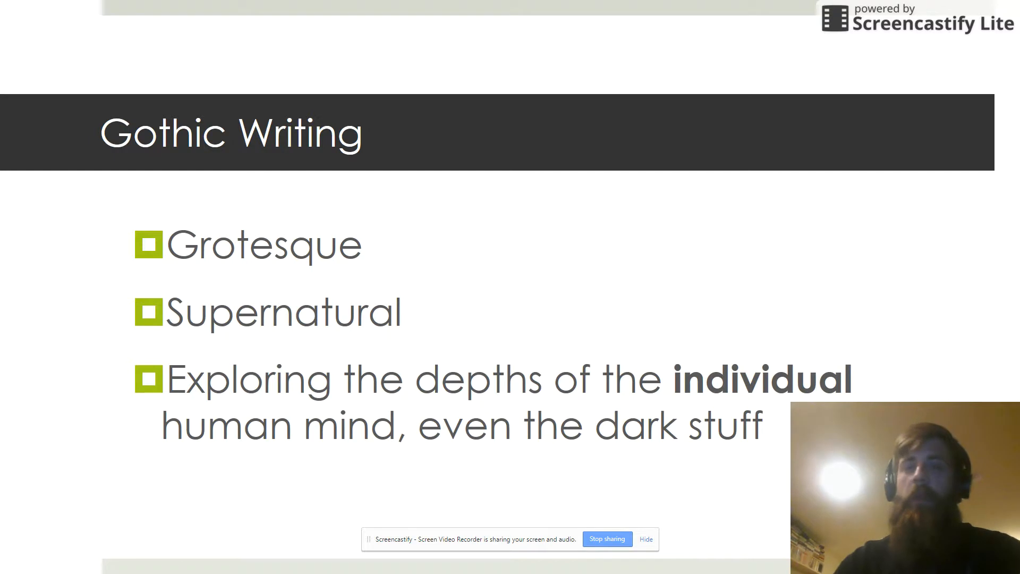
pyautogui.press('Left')
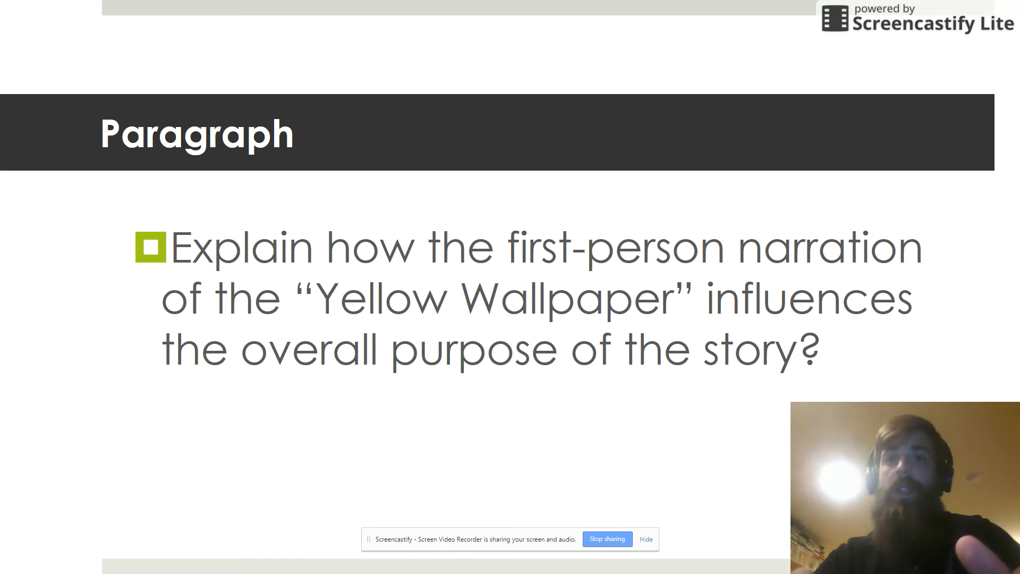
# Step: End the slideshow and switch to the Yellow Wallpaper Response document in Word
pyautogui.press('Escape')
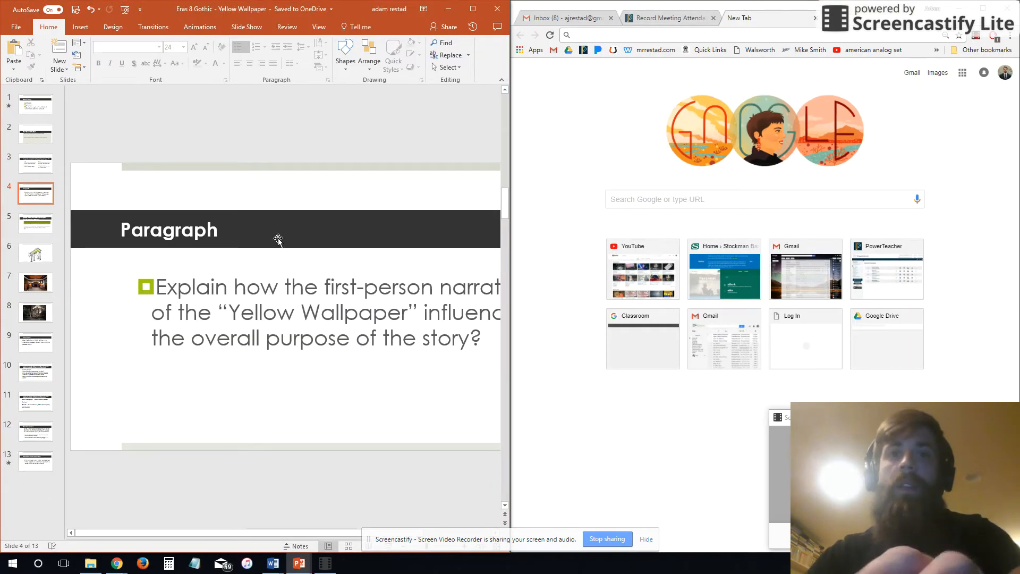
pyautogui.click(273, 564)
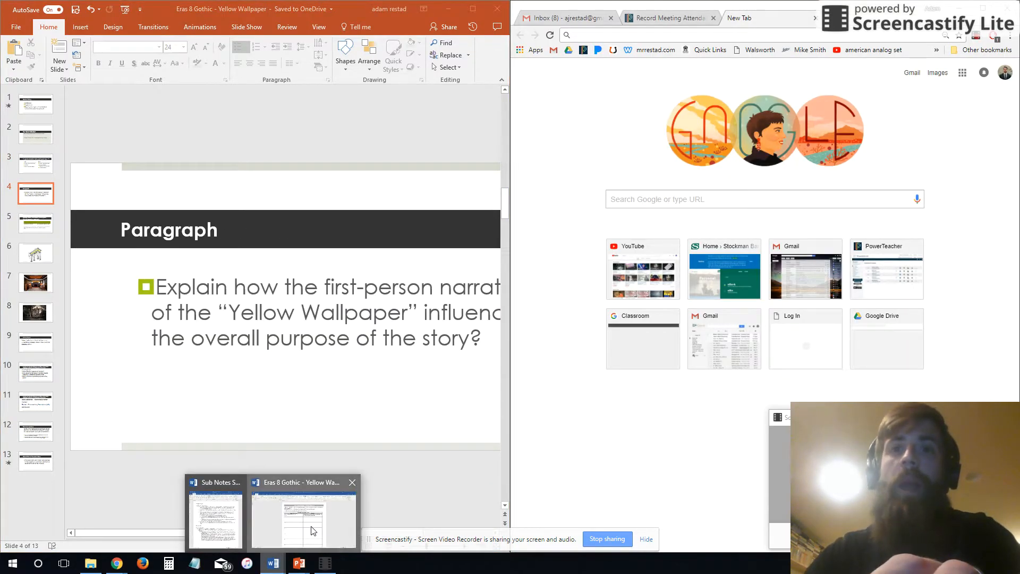
pyautogui.click(303, 520)
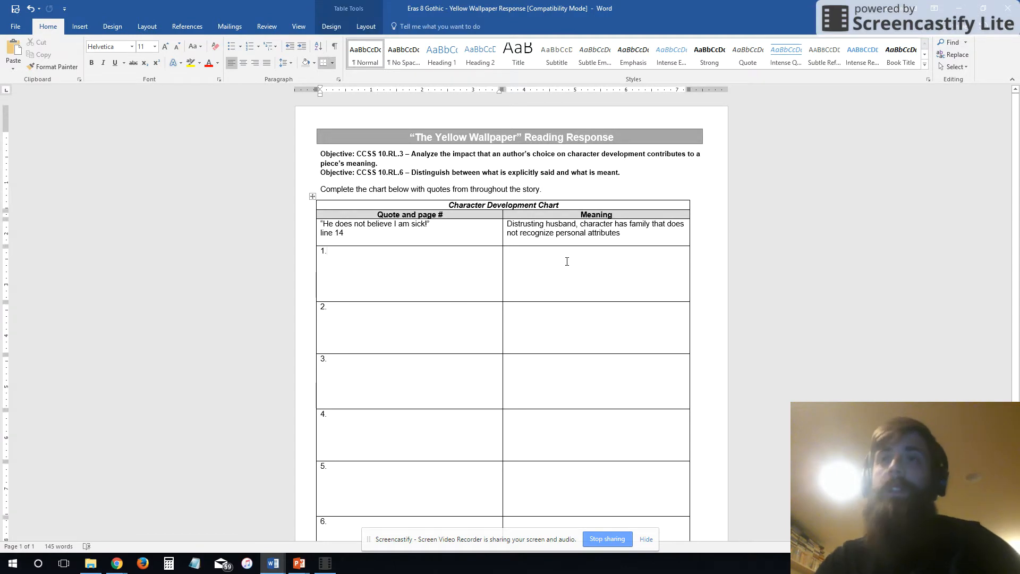
pyautogui.scroll(-1, 629, 244)
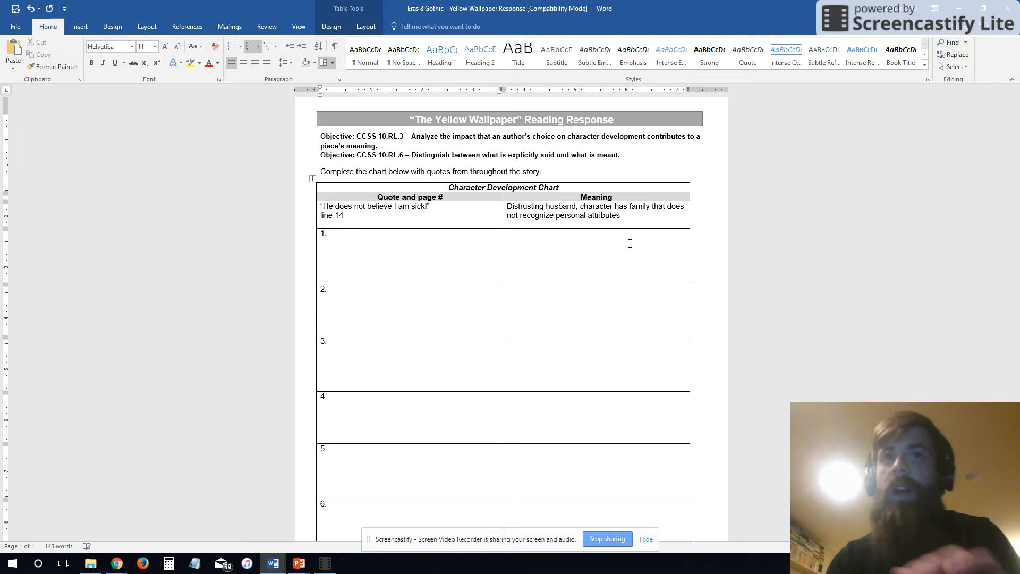
# Step: Place the cursor in the Character Development Chart's row 1 Meaning cell and line 14 entry
pyautogui.click(592, 239)
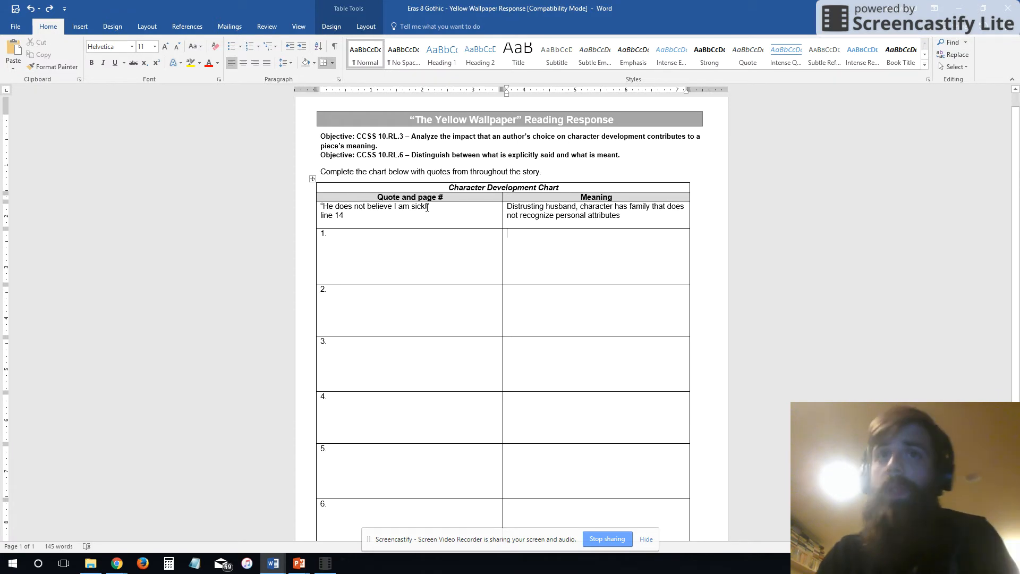
pyautogui.click(383, 217)
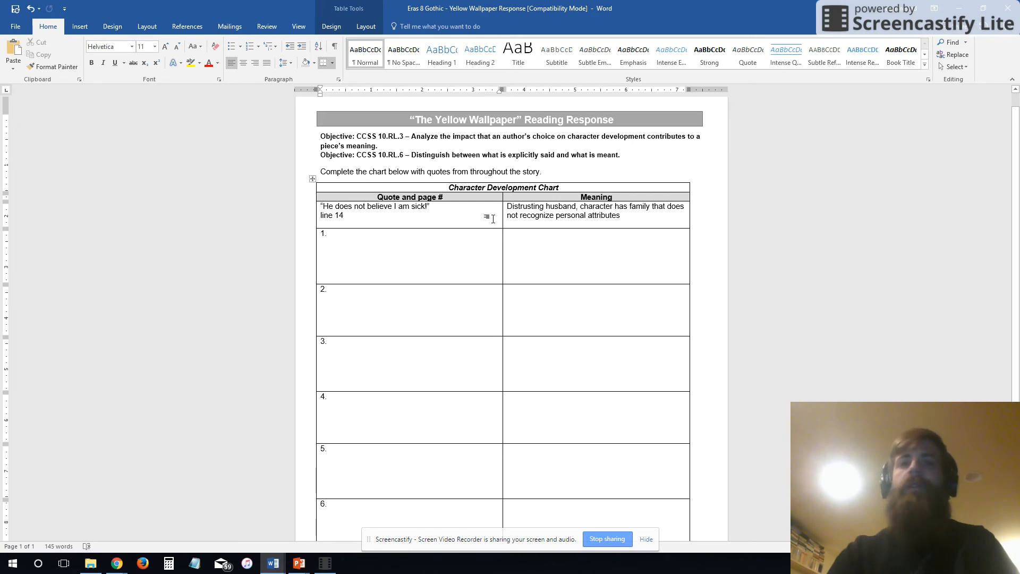
pyautogui.scroll(-2, 488, 260)
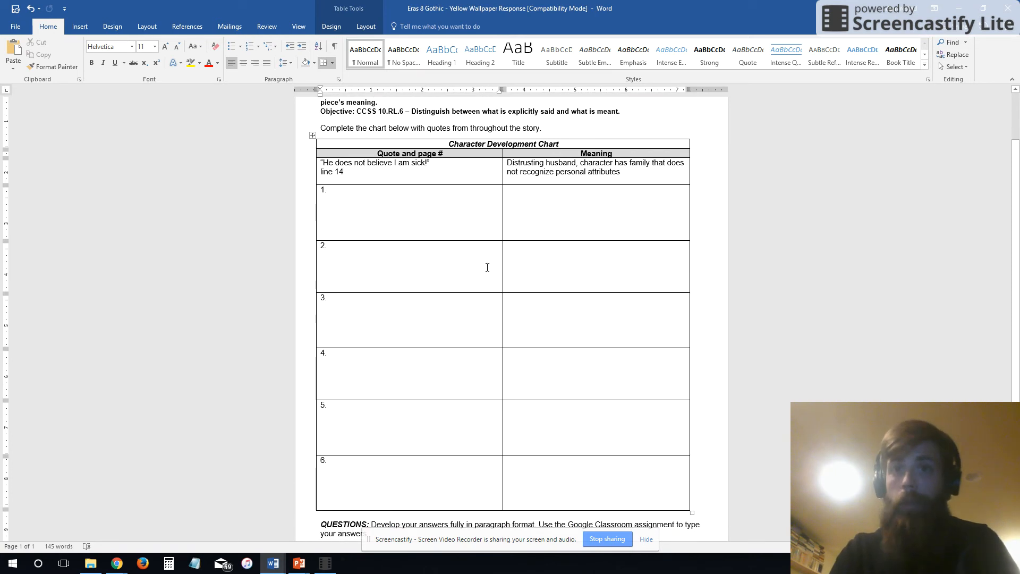
pyautogui.scroll(-2, 488, 263)
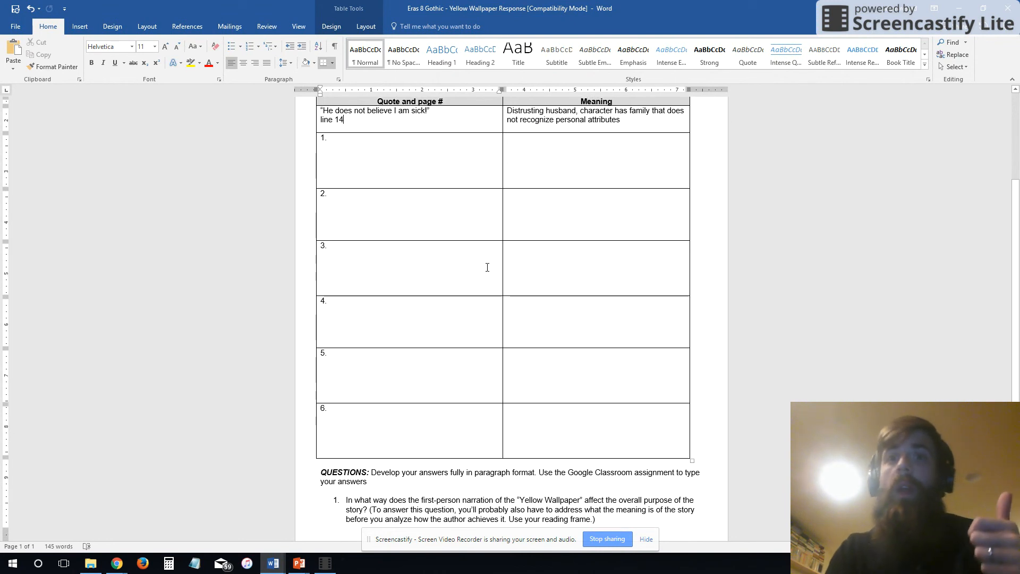
pyautogui.scroll(2, 486, 267)
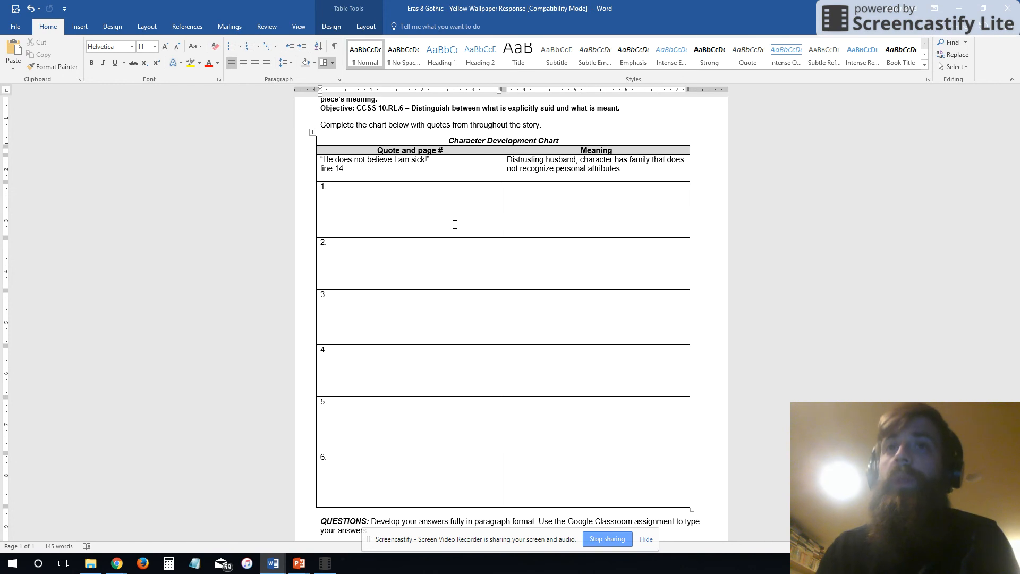
pyautogui.scroll(-3, 454, 224)
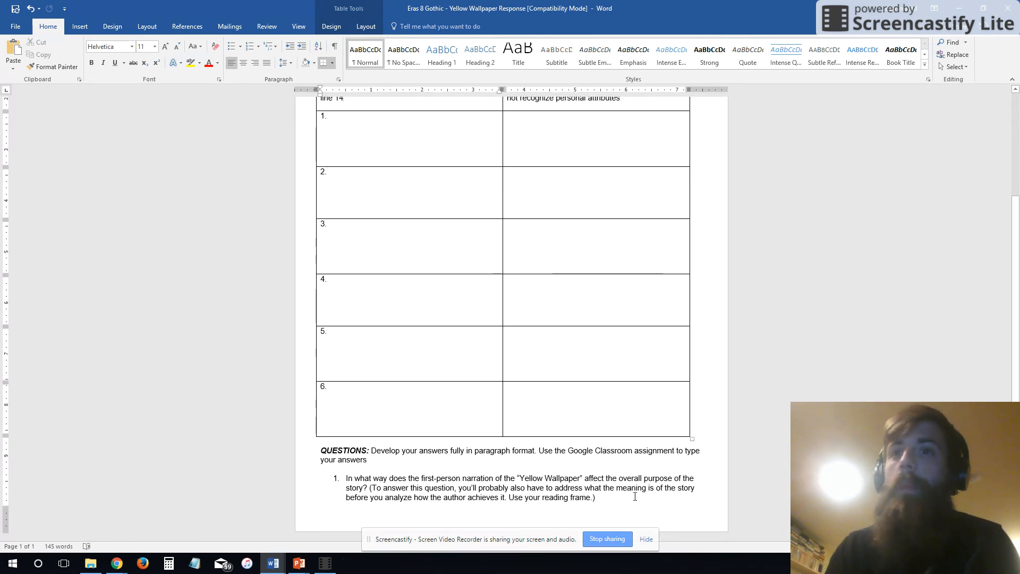